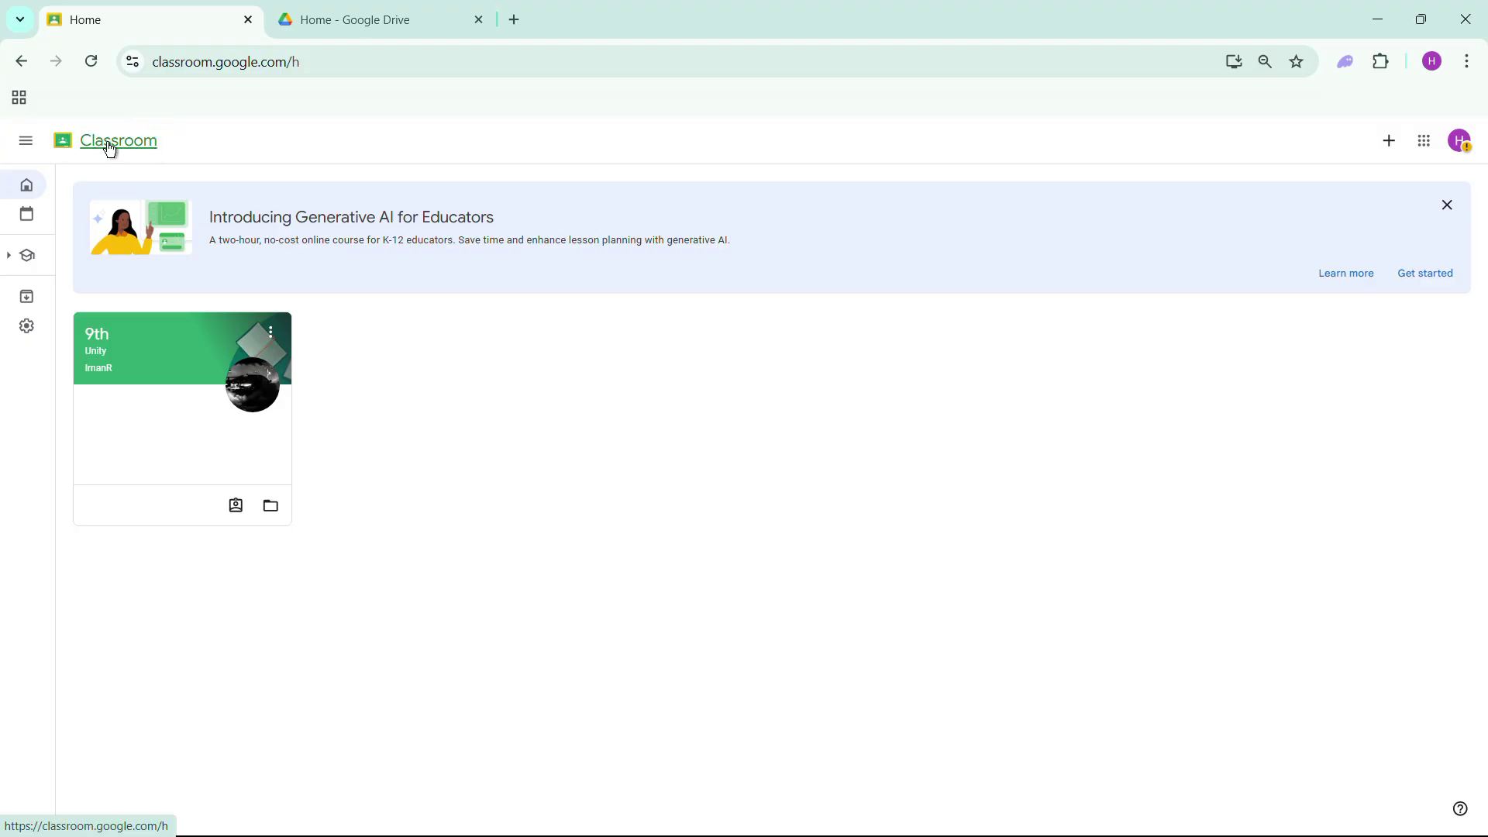
# Step: Go to the 9th Unity class through the navigation menu and show its Classwork page
pyautogui.moveTo(304, 65); pyautogui.dragTo(145, 72)
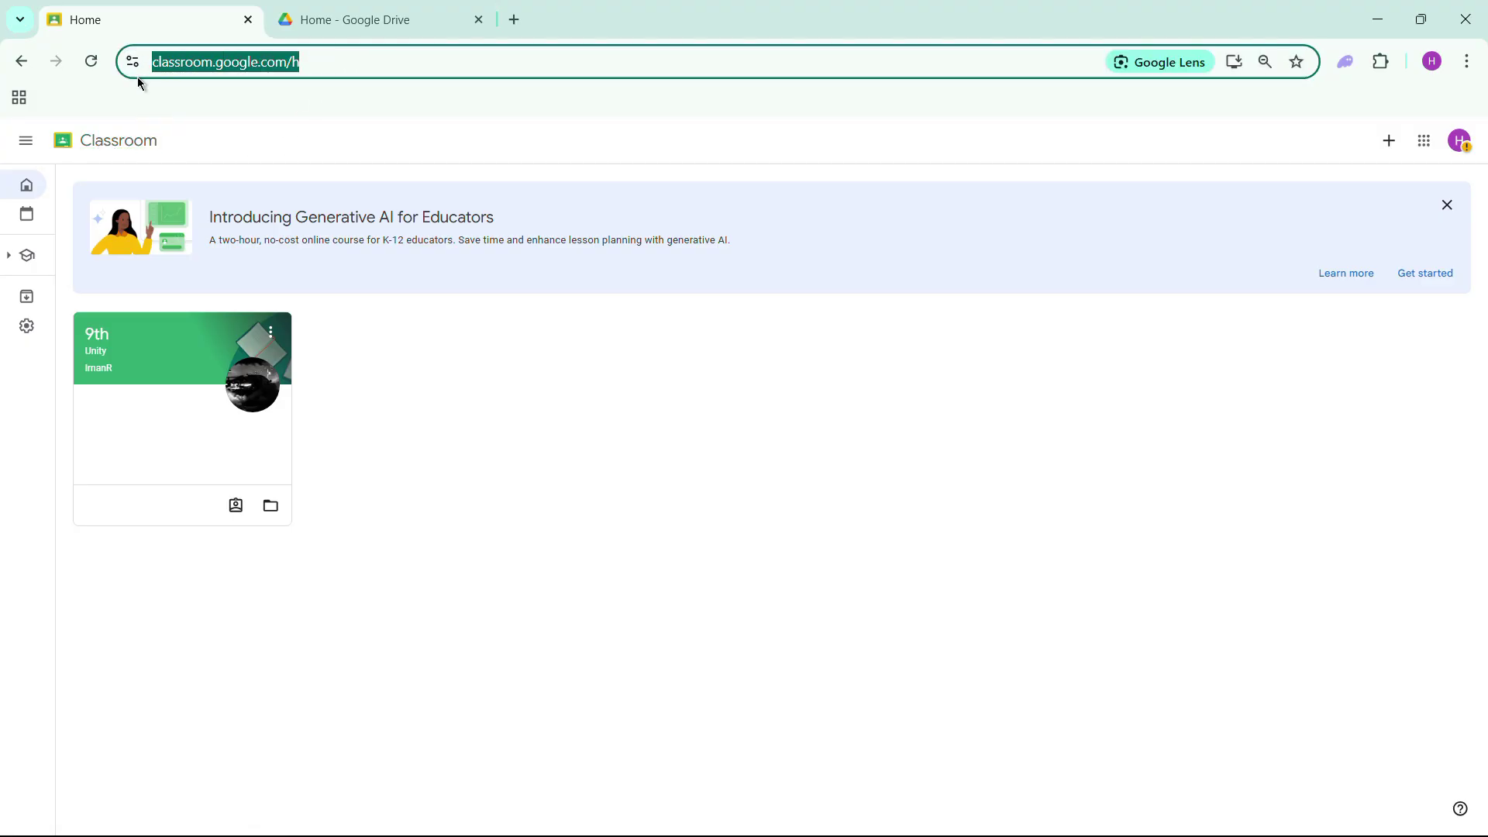
pyautogui.click(551, 156)
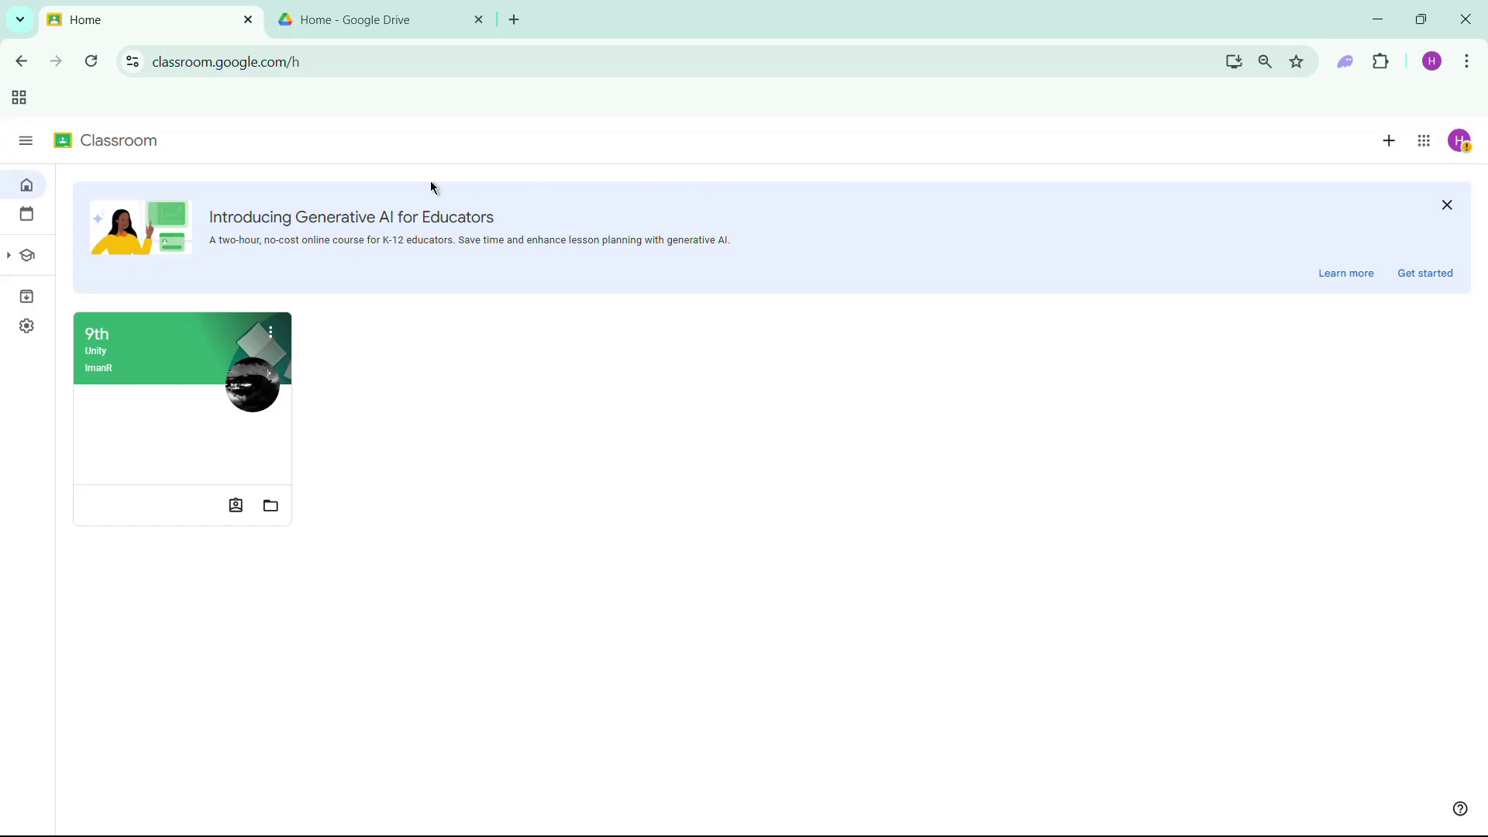
pyautogui.click(24, 146)
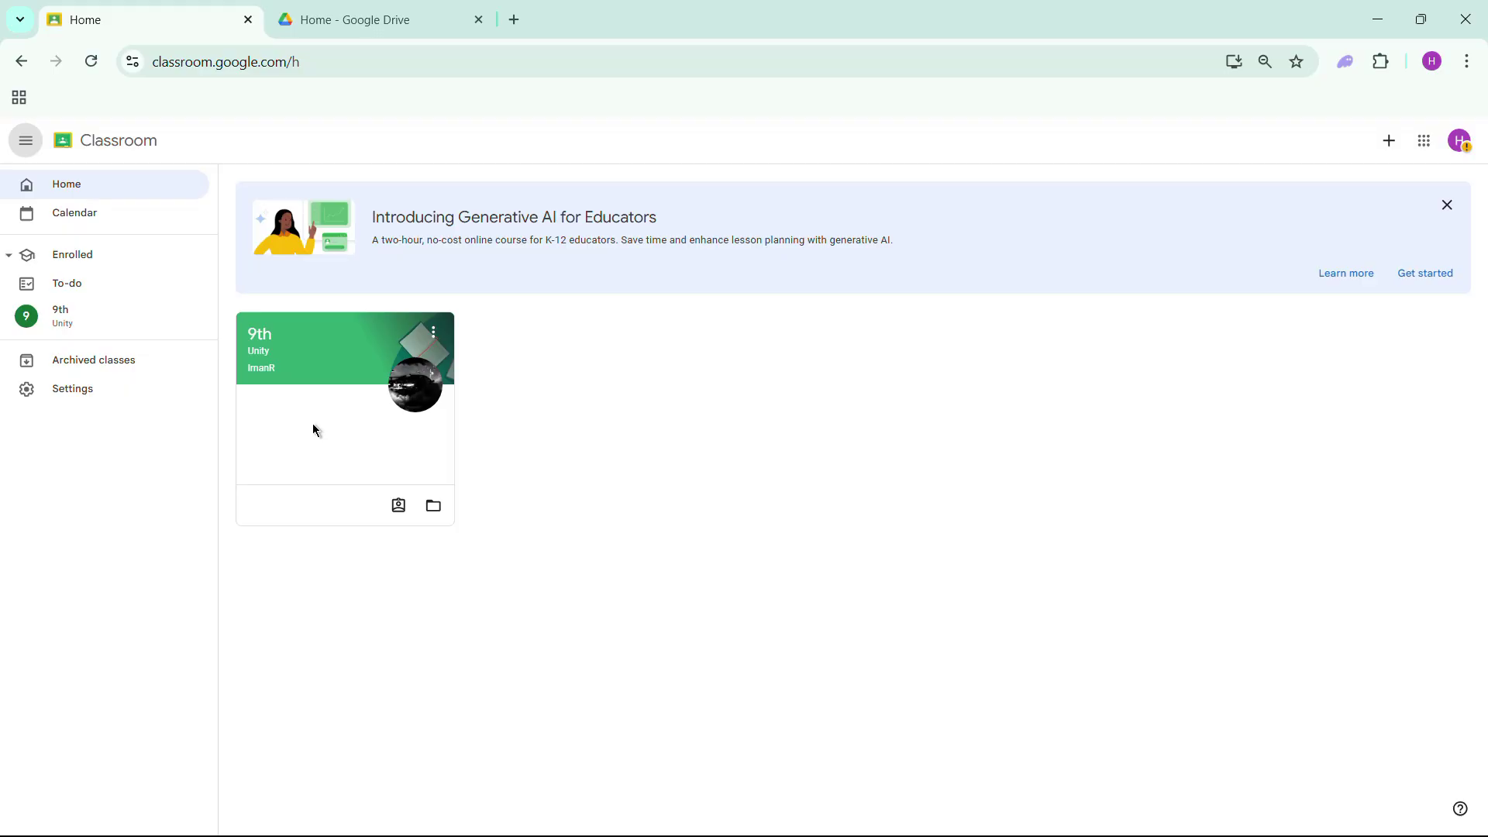
pyautogui.click(350, 402)
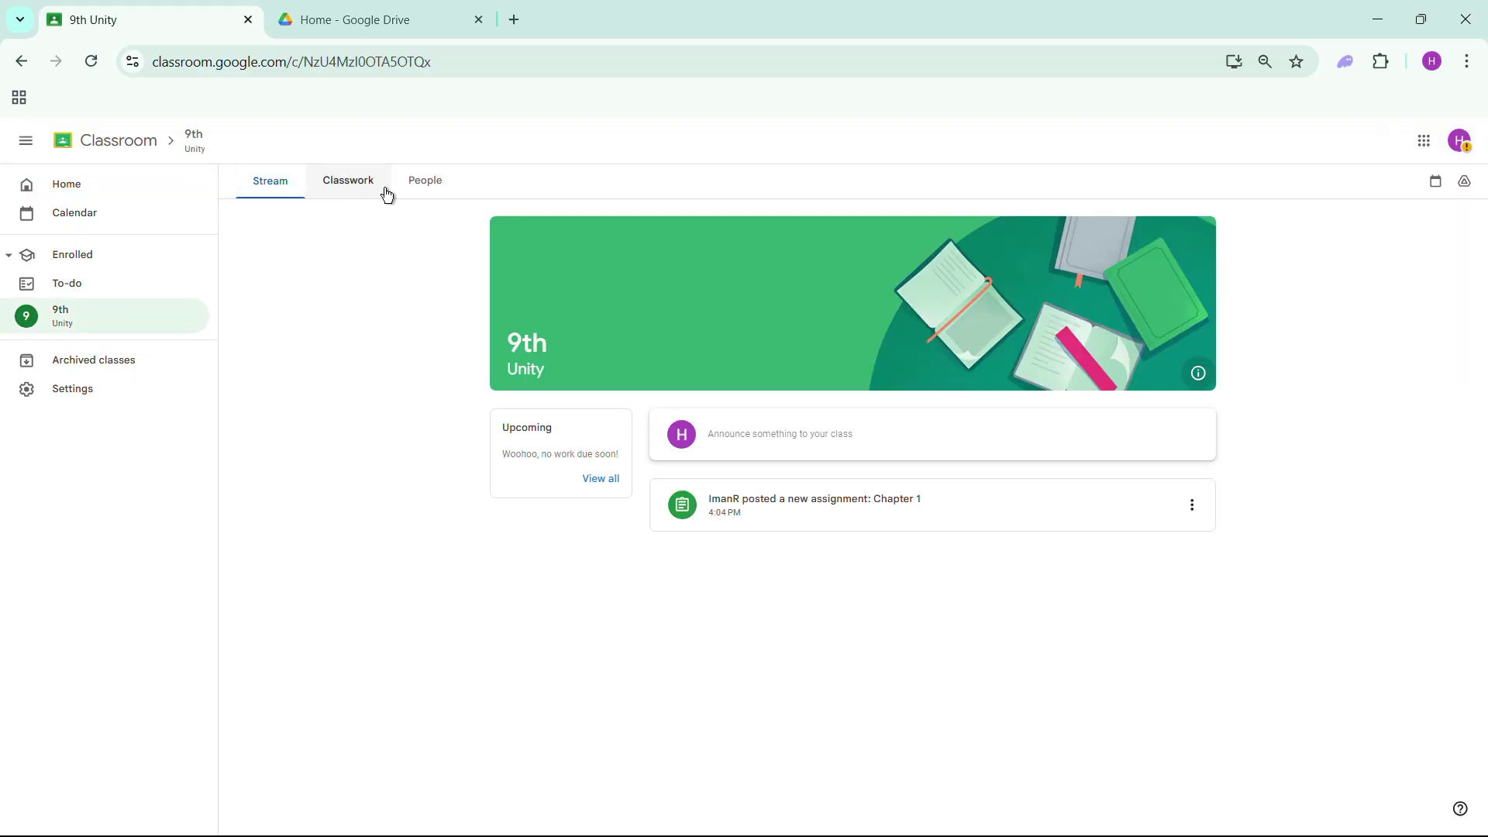
pyautogui.click(339, 196)
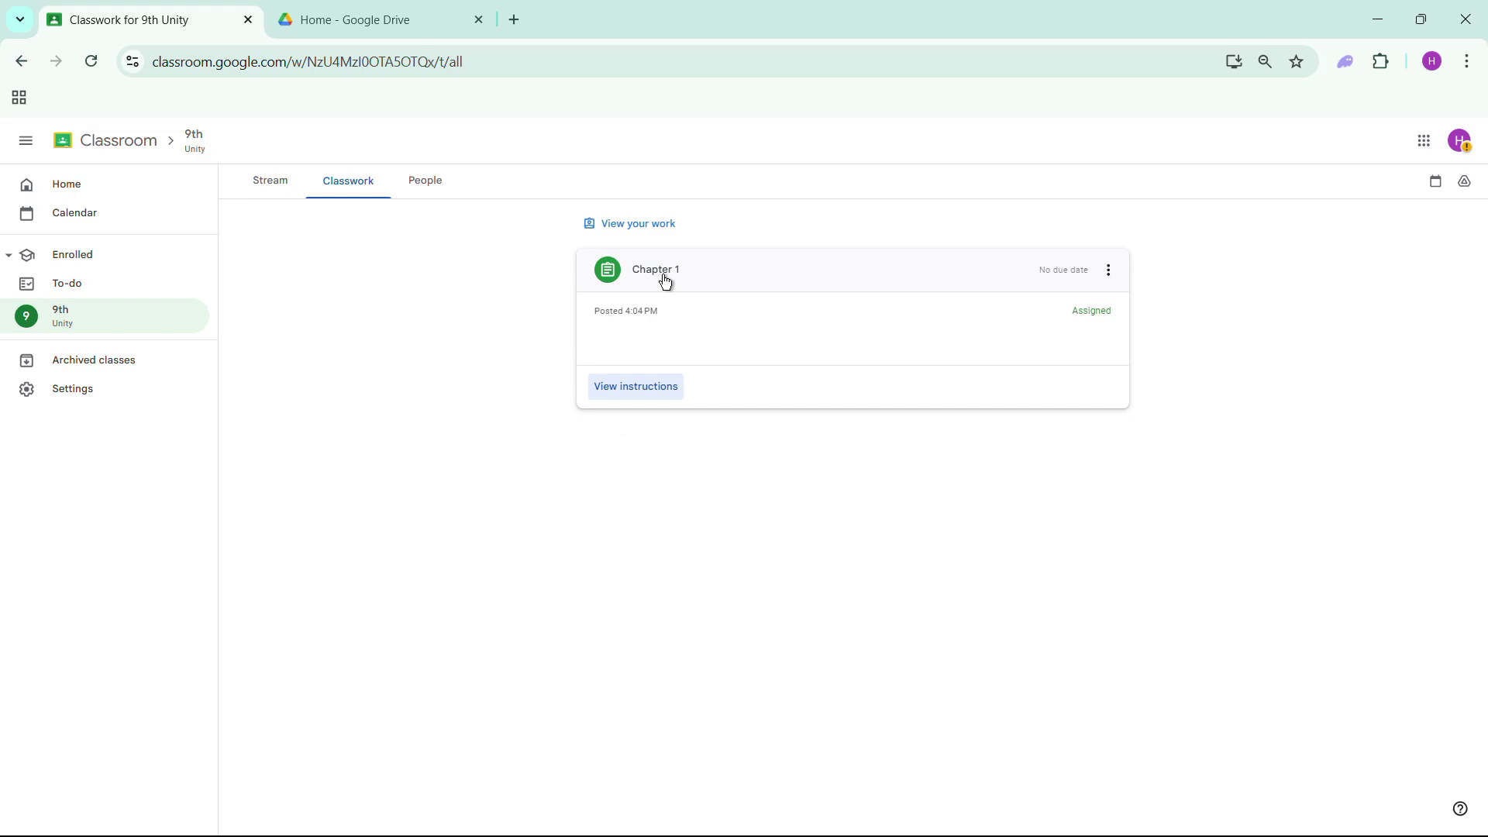
# Step: Open the Chapter 1 assignment's details and expand its Add or create options
pyautogui.click(628, 397)
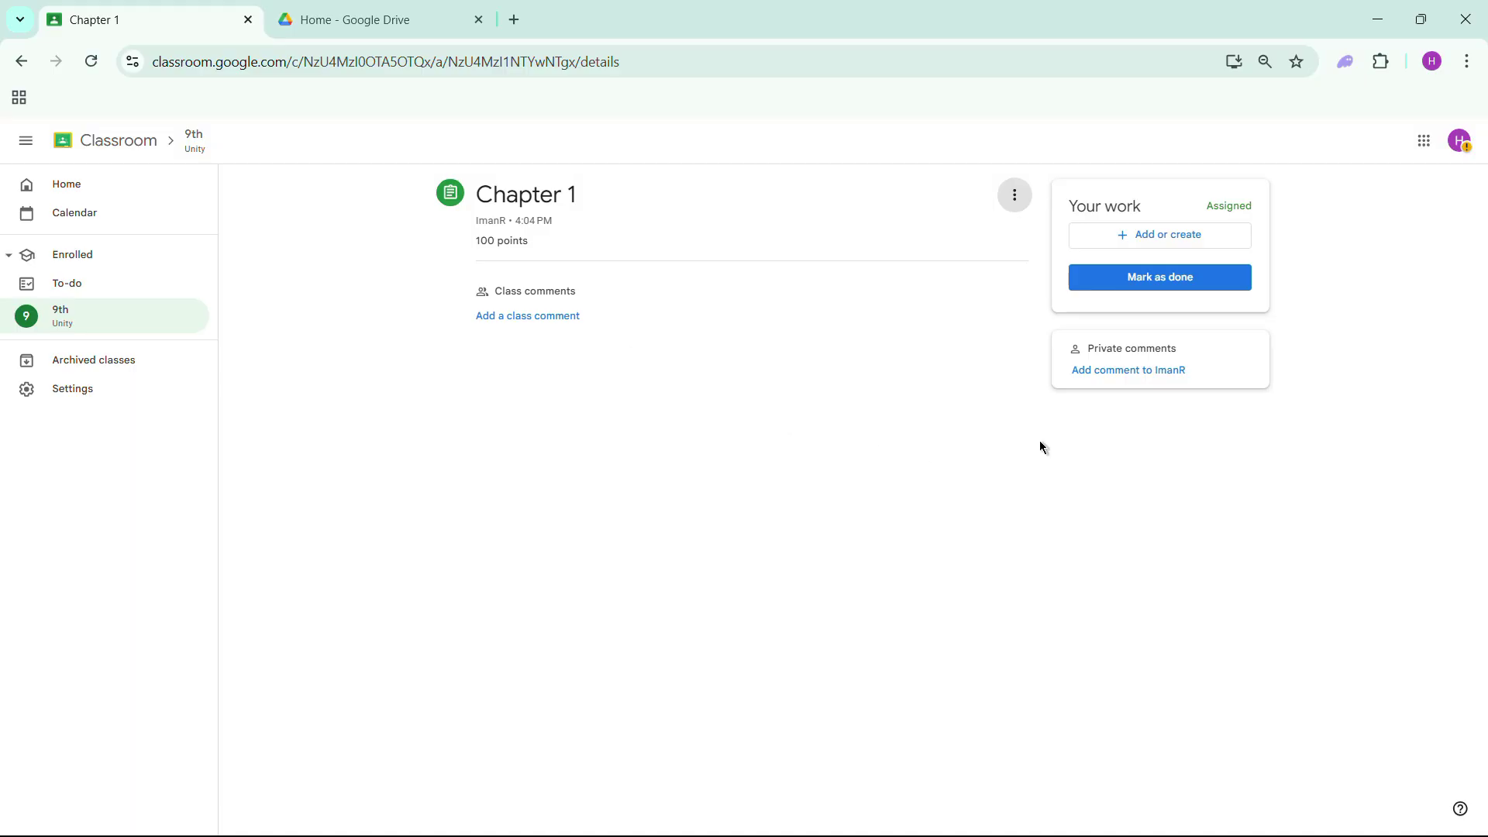
pyautogui.click(1162, 249)
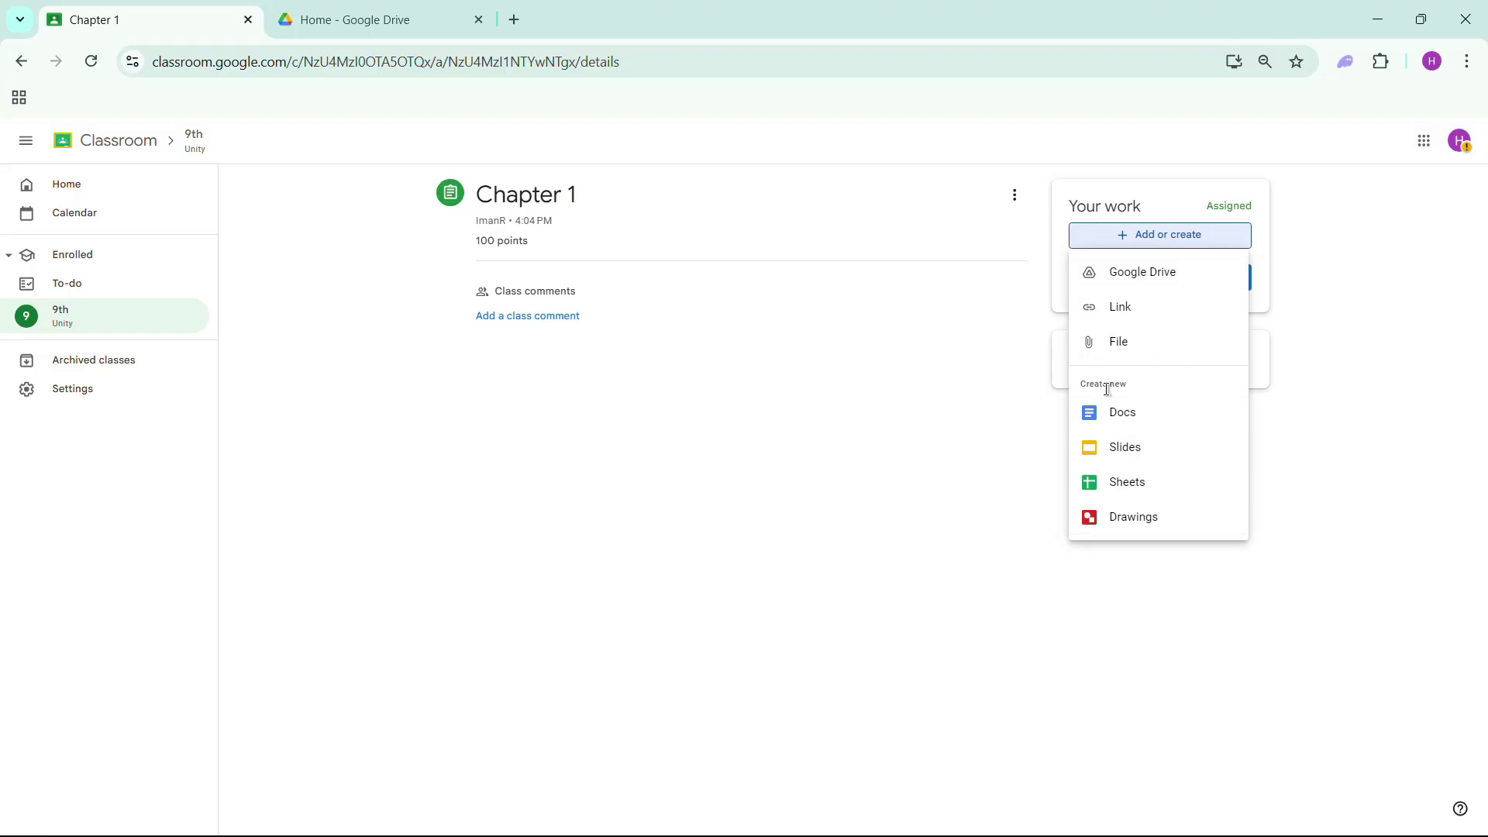
pyautogui.moveTo(1080, 392); pyautogui.dragTo(1132, 395)
pyautogui.click(1137, 396)
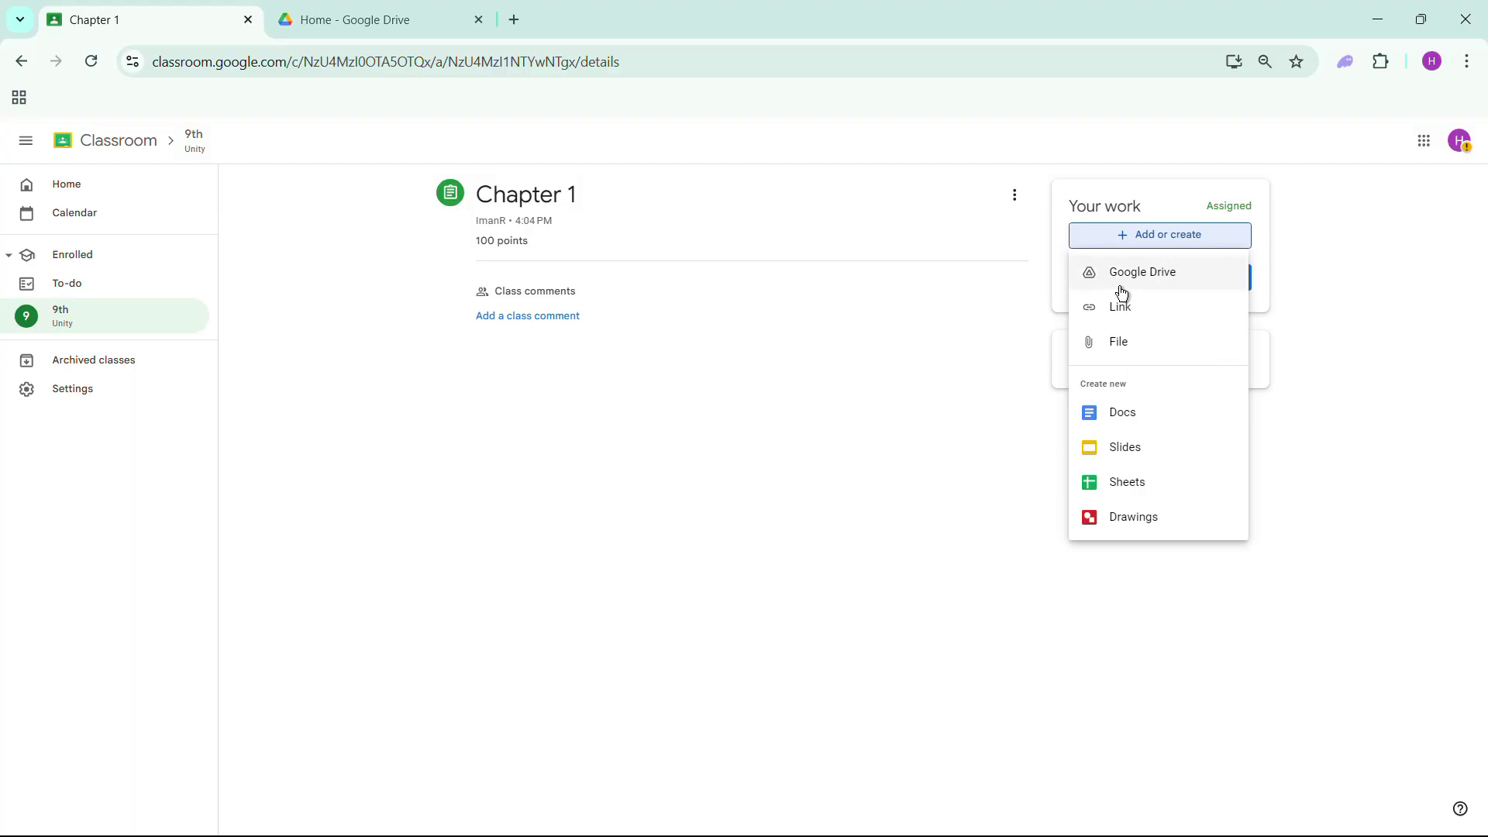
# Step: Insert the Surface chemistry PDF from Google Drive's Recent files
pyautogui.click(1151, 279)
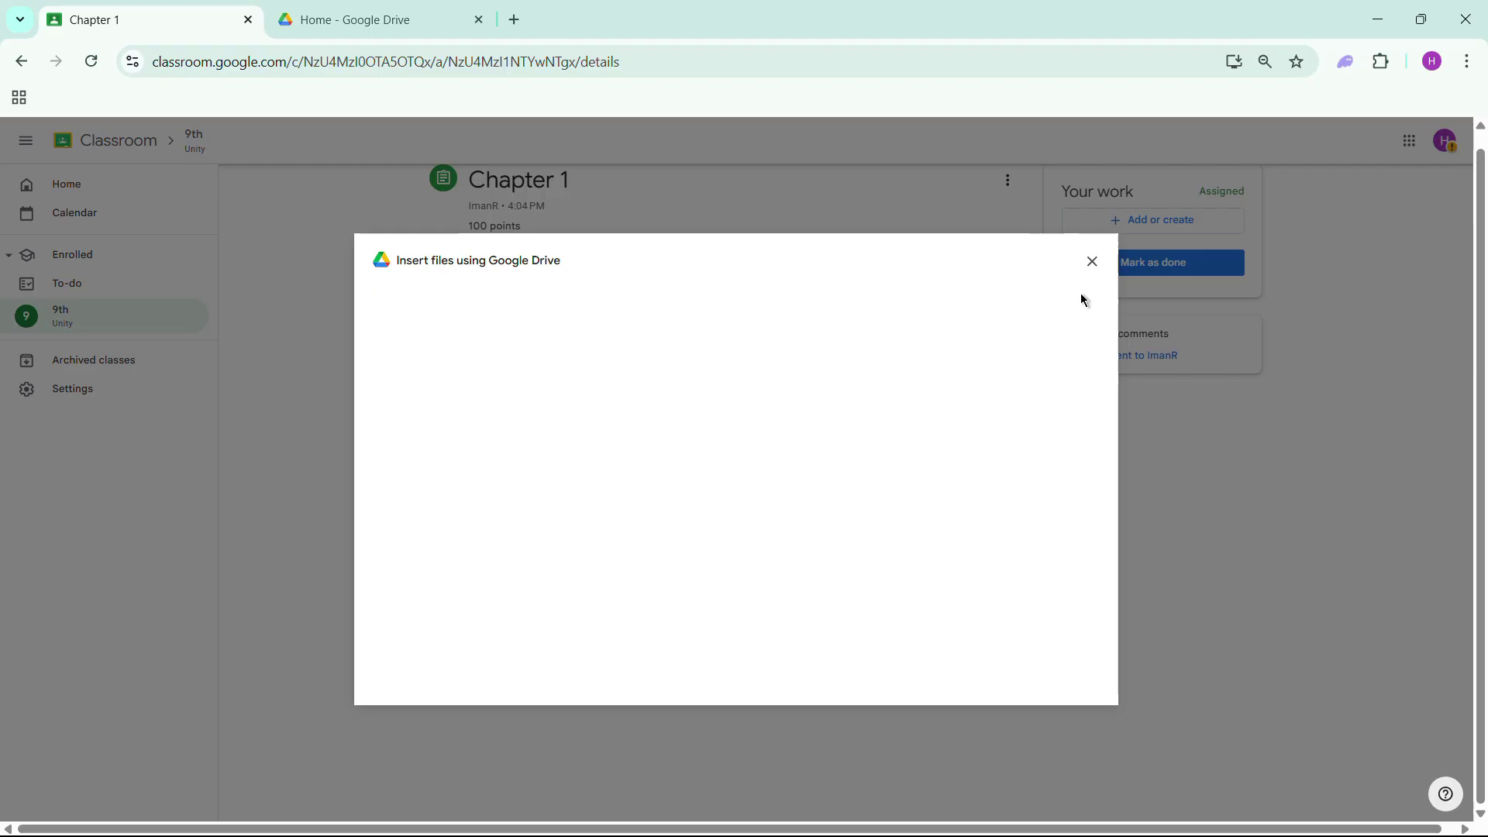
pyautogui.click(468, 451)
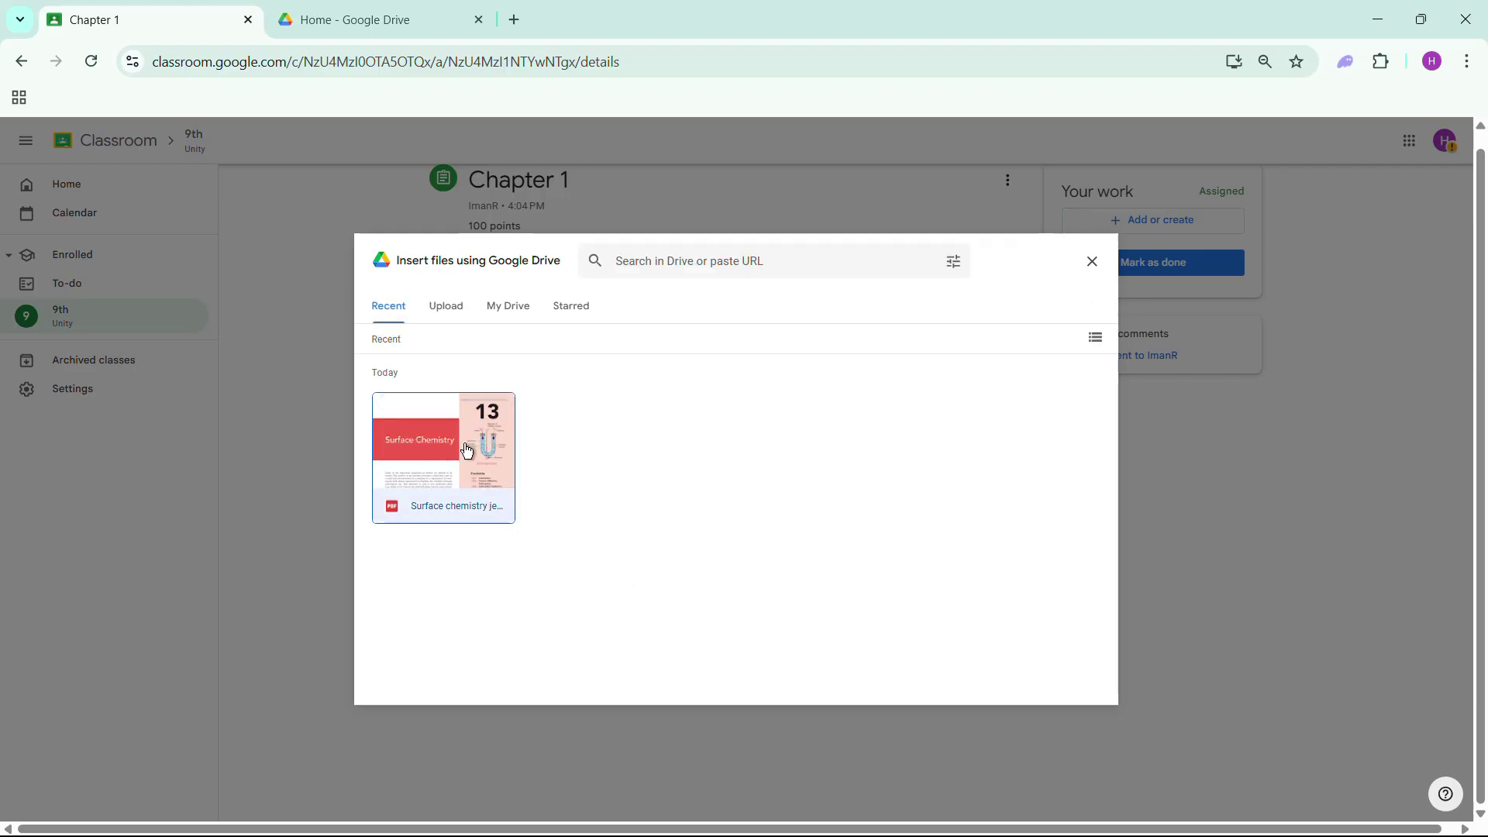
pyautogui.click(1082, 682)
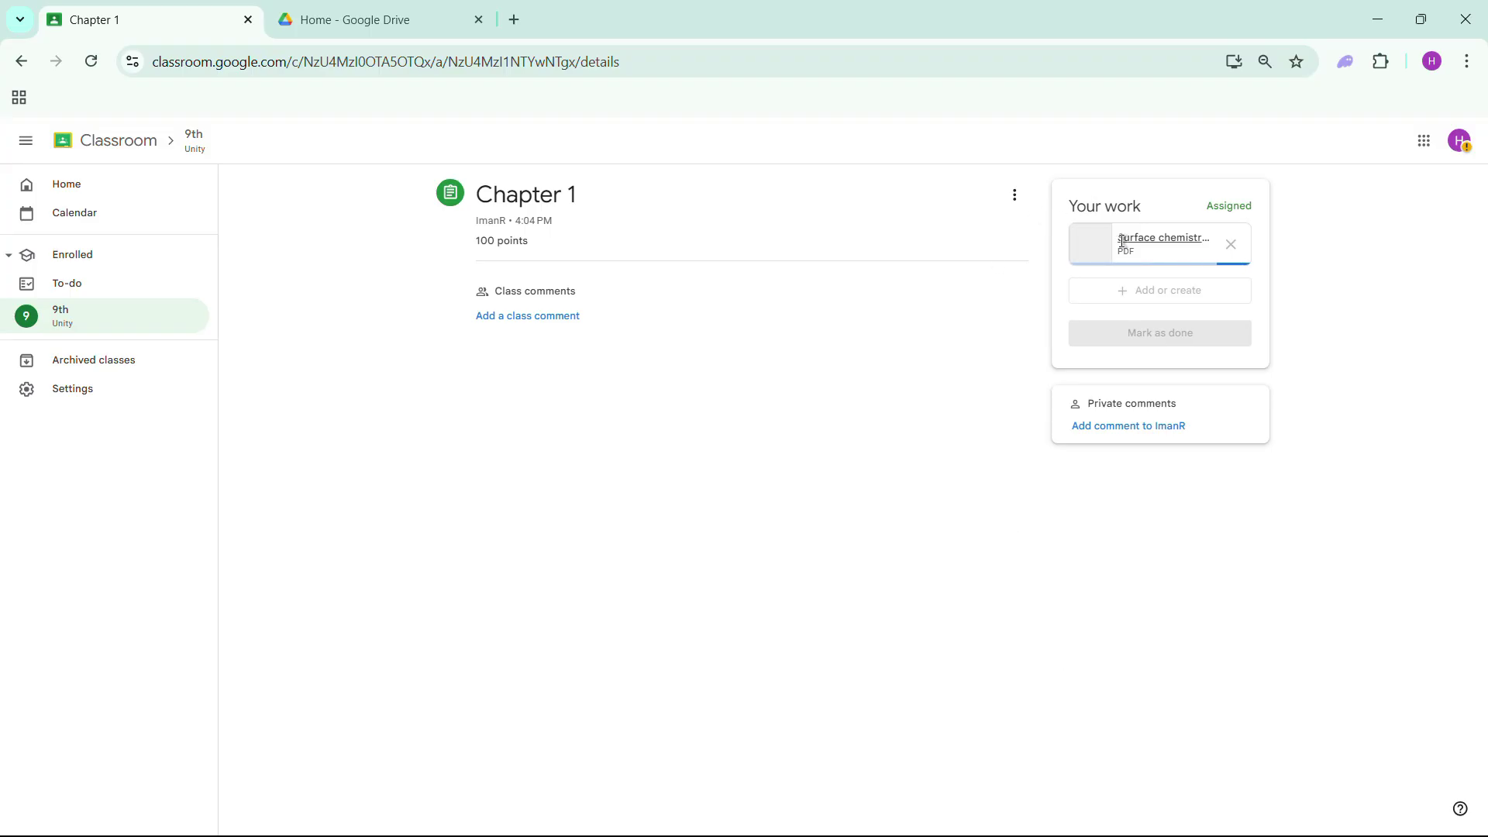
# Step: Submit the Chapter 1 work, dismissing the tip card and confirming the turn-in
pyautogui.click(1149, 341)
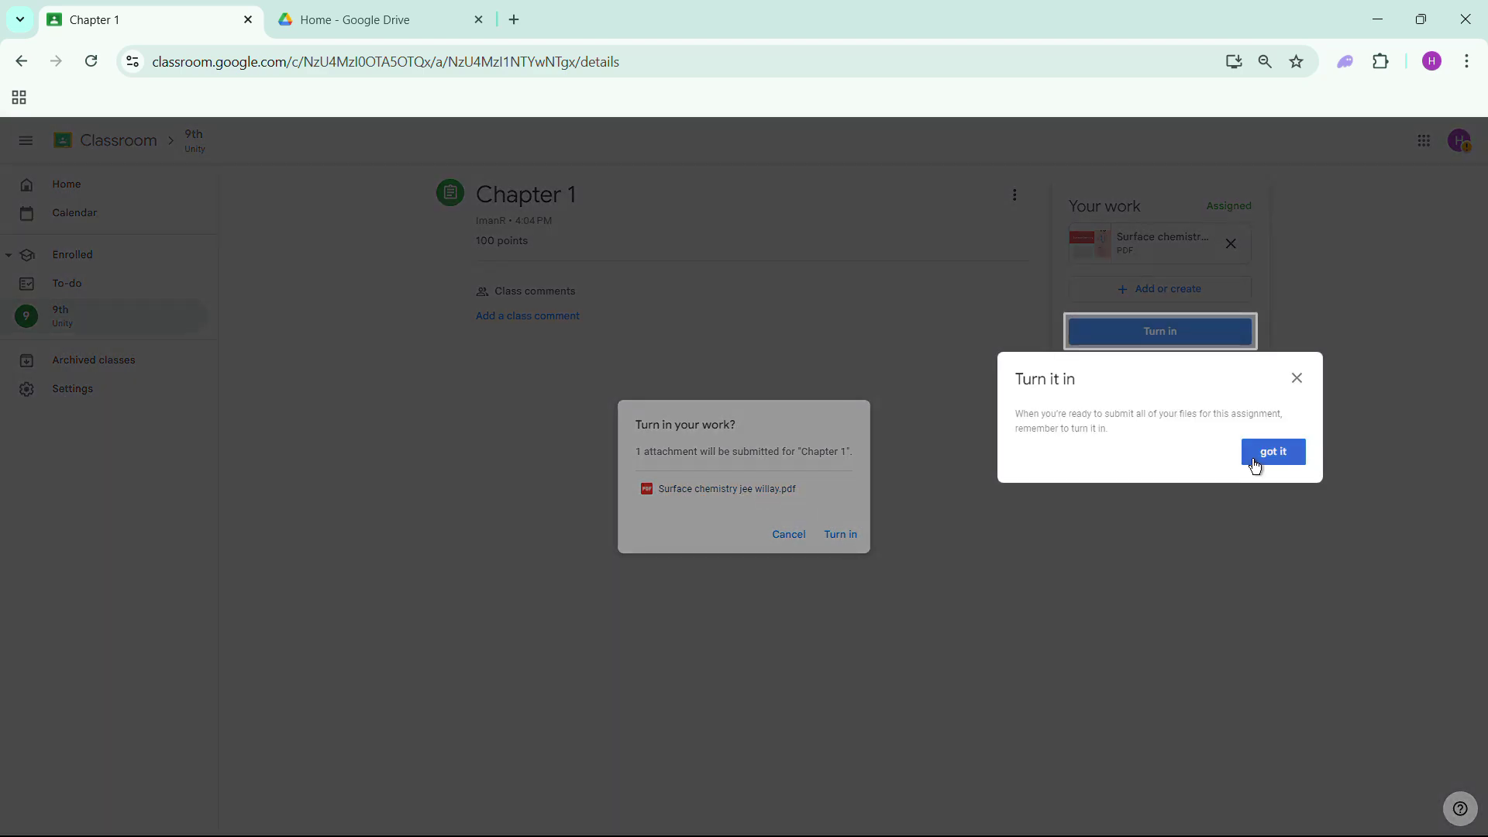
pyautogui.click(1256, 458)
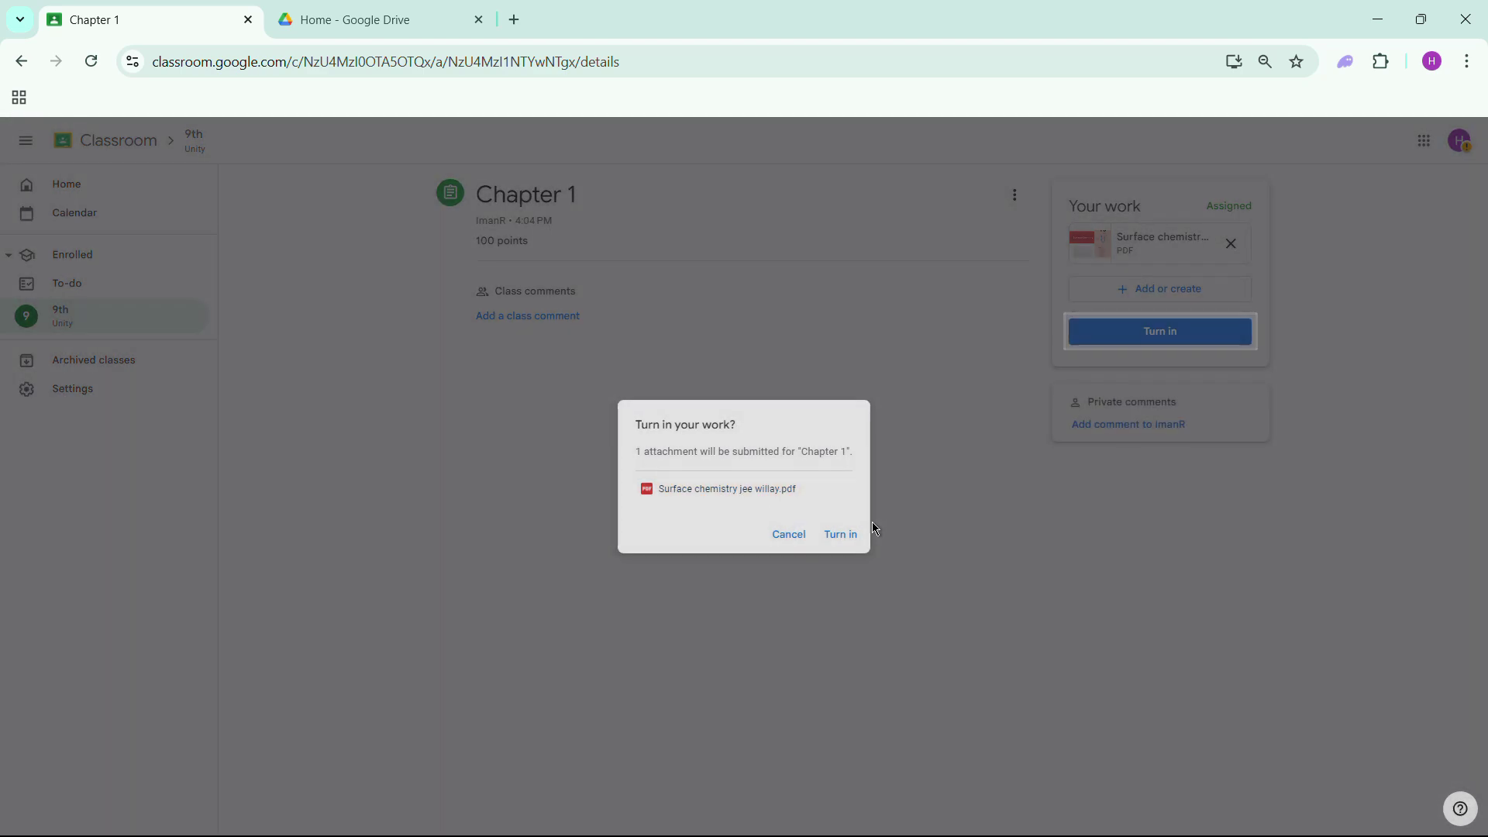
pyautogui.click(839, 540)
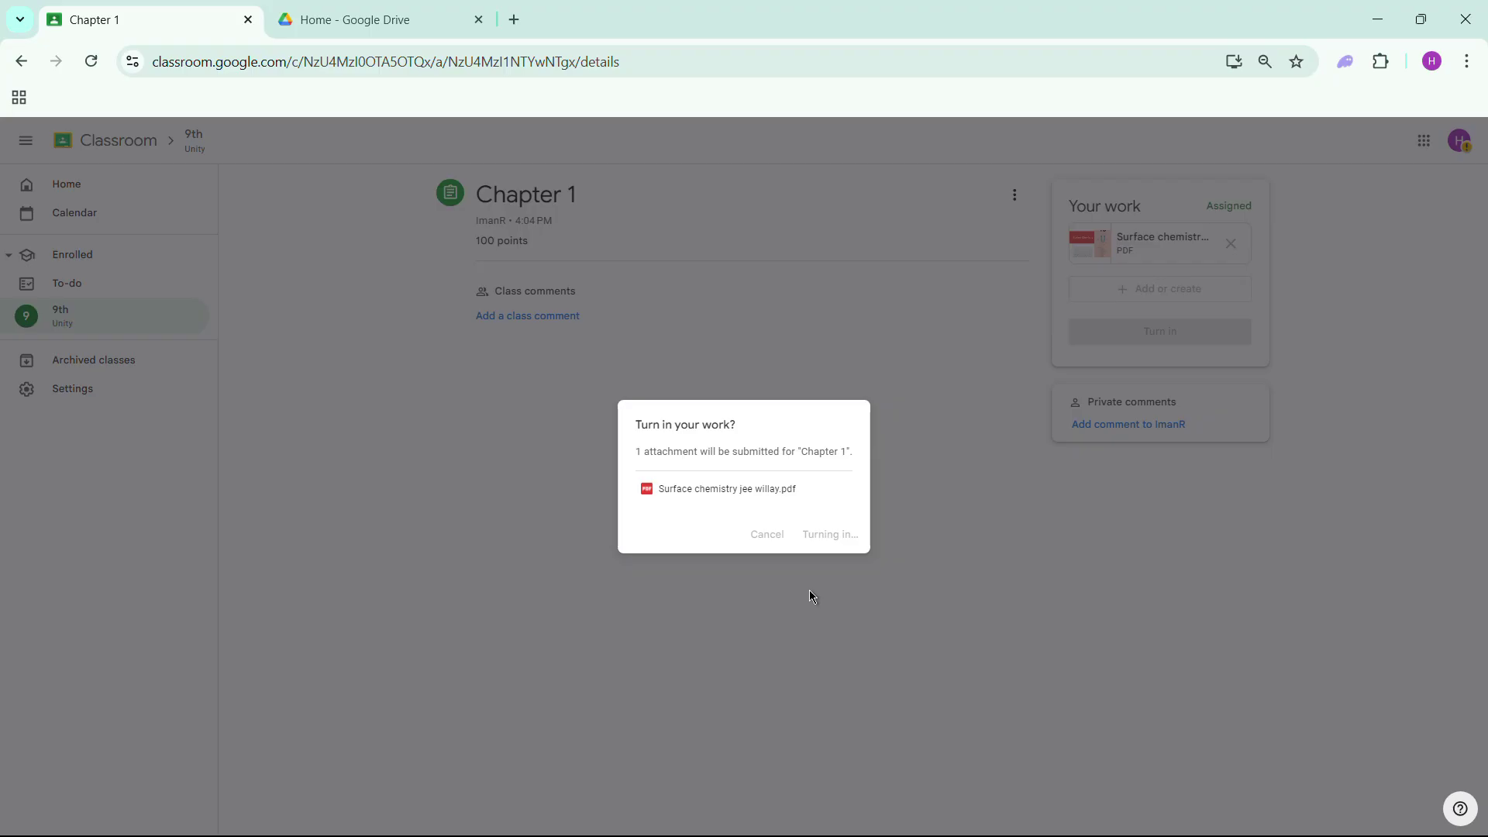